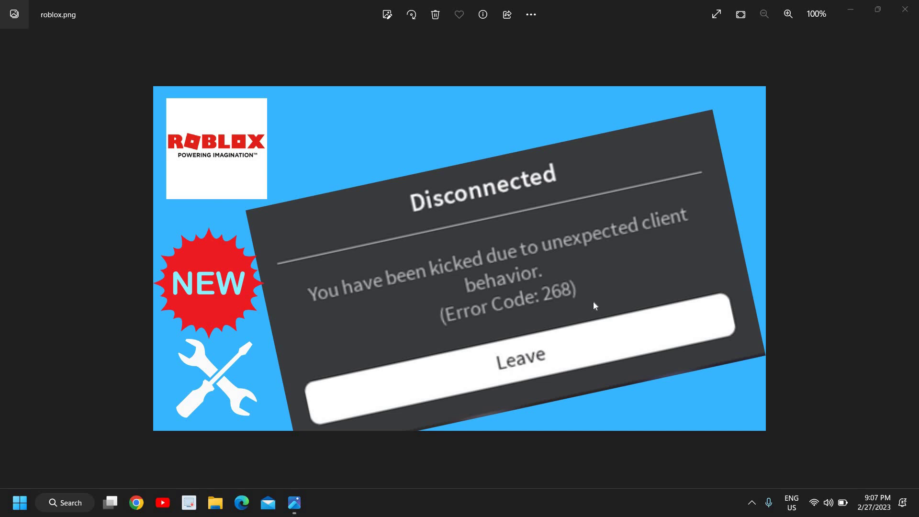
Step: Close the roblox.png error-268 screenshot in Photos
click(905, 13)
Step: Run appwiz.cpl from the Run dialog to list installed programs in Programs and Features
right_click(20, 502)
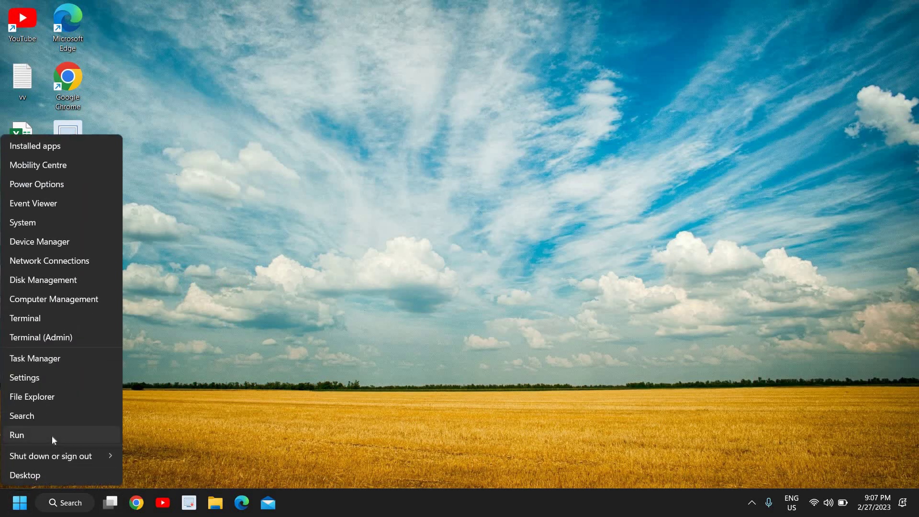
click(52, 435)
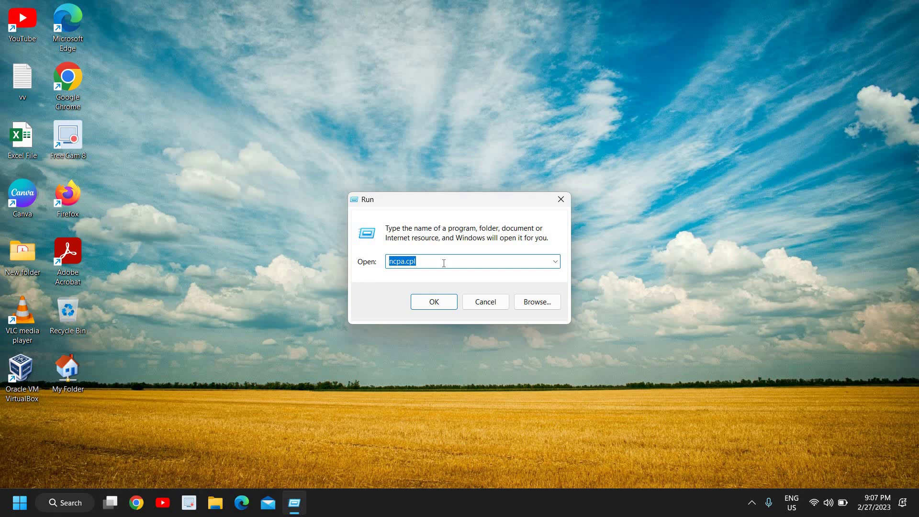
text(app)
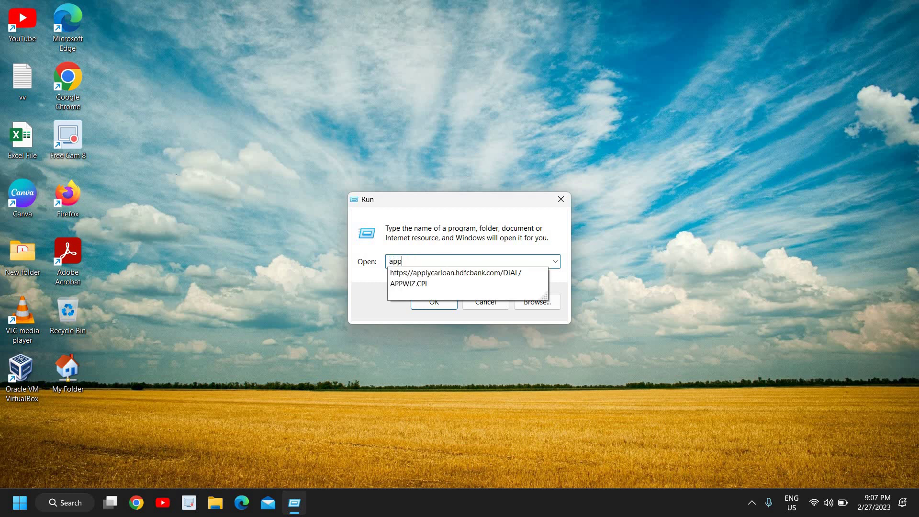
key(Down)
key(Down)
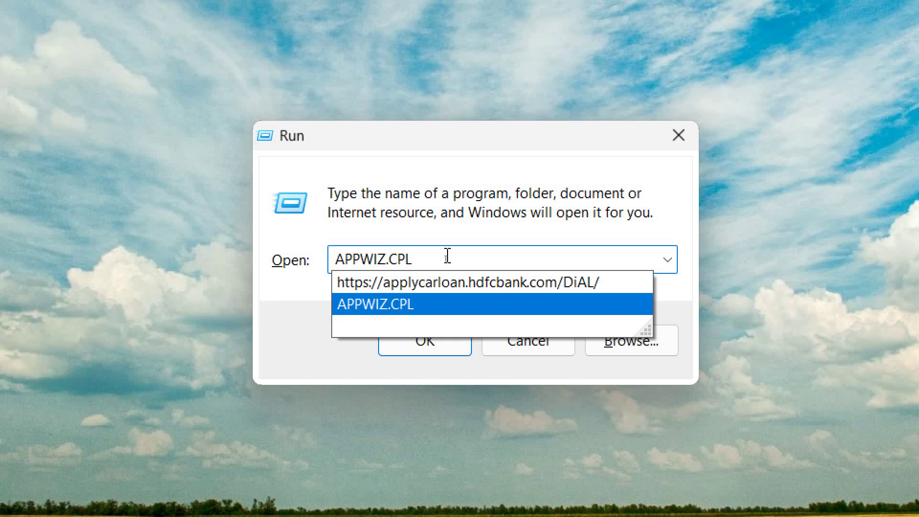
click(354, 303)
click(435, 355)
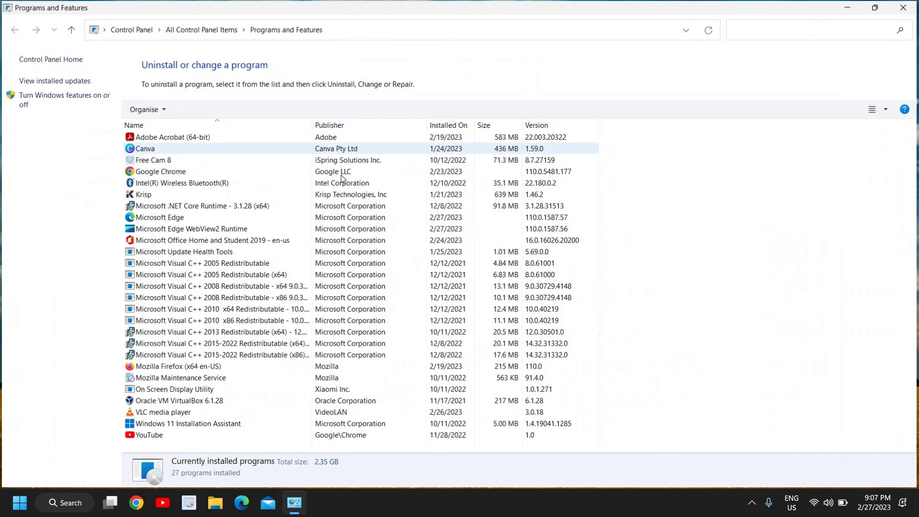
Step: Maximize Programs and Features, check the 27 entries for Roblox, then close the window
click(664, 94)
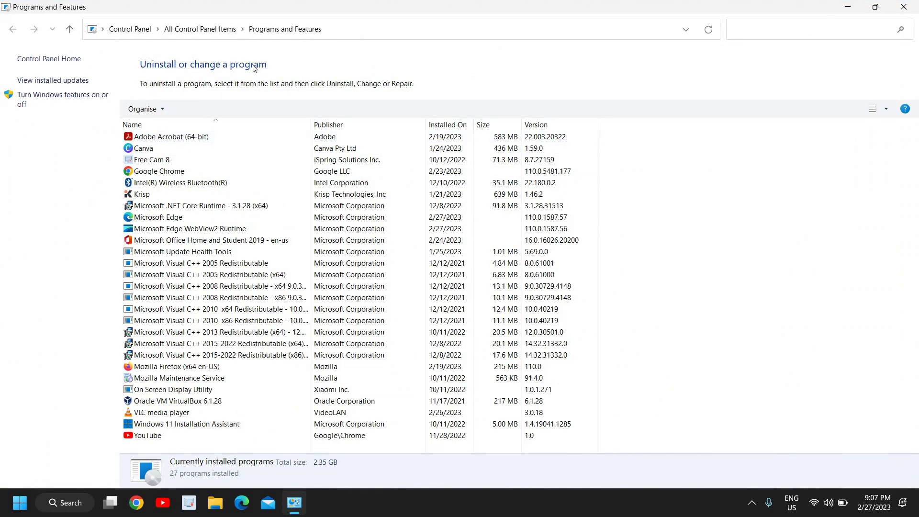
click(196, 229)
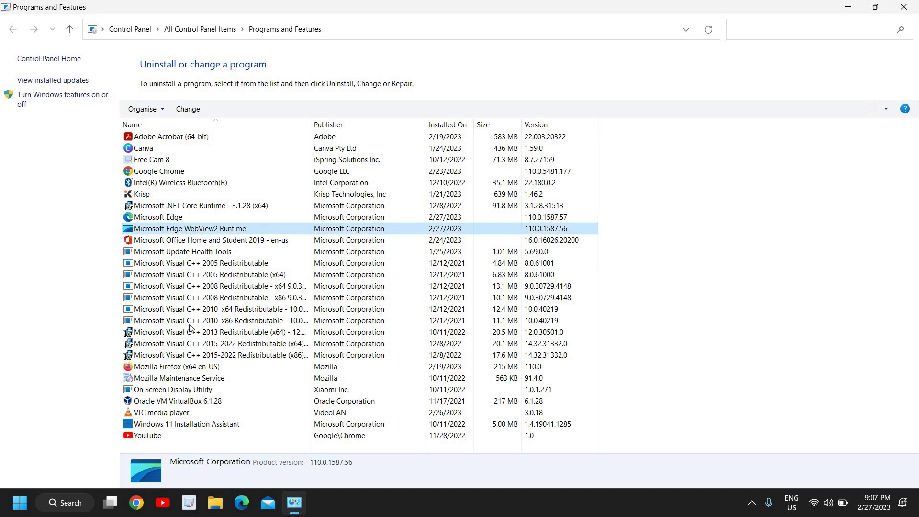
click(161, 367)
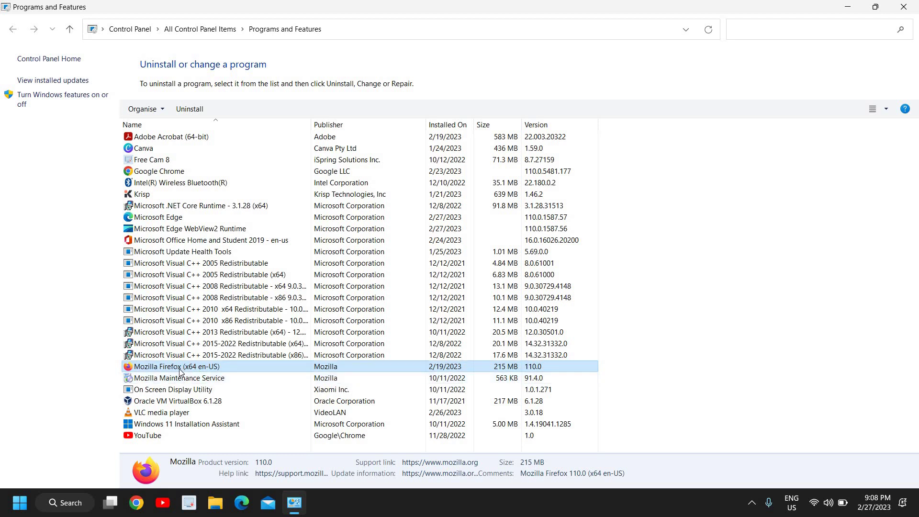
click(902, 13)
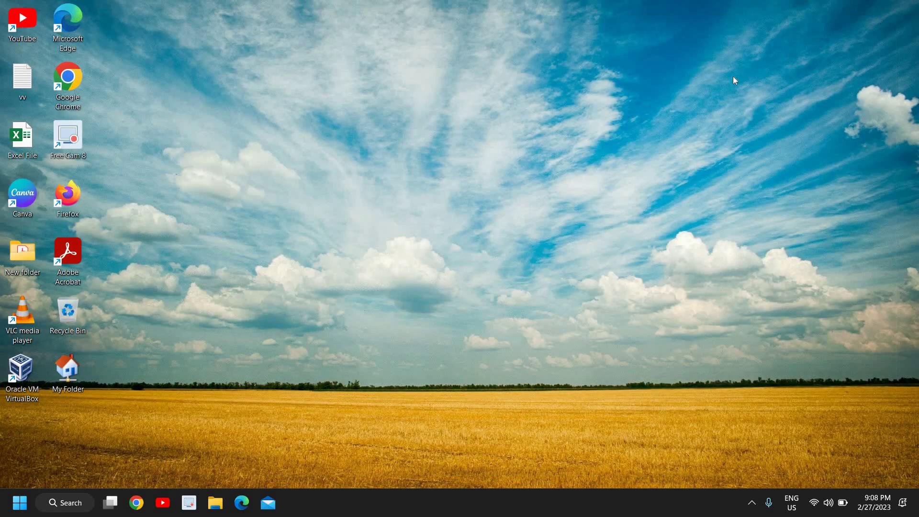
Step: Run %localappdata% from the Run dialog to open the AppData Local folder
right_click(22, 505)
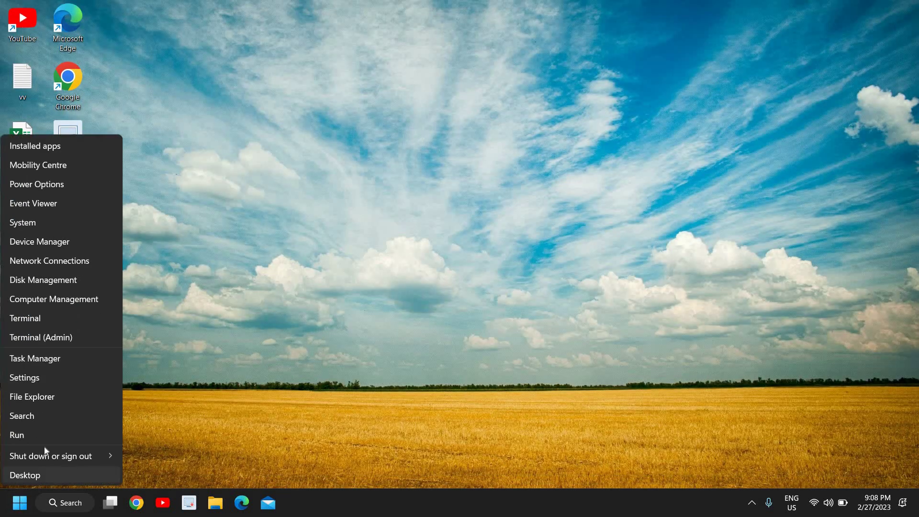
click(47, 439)
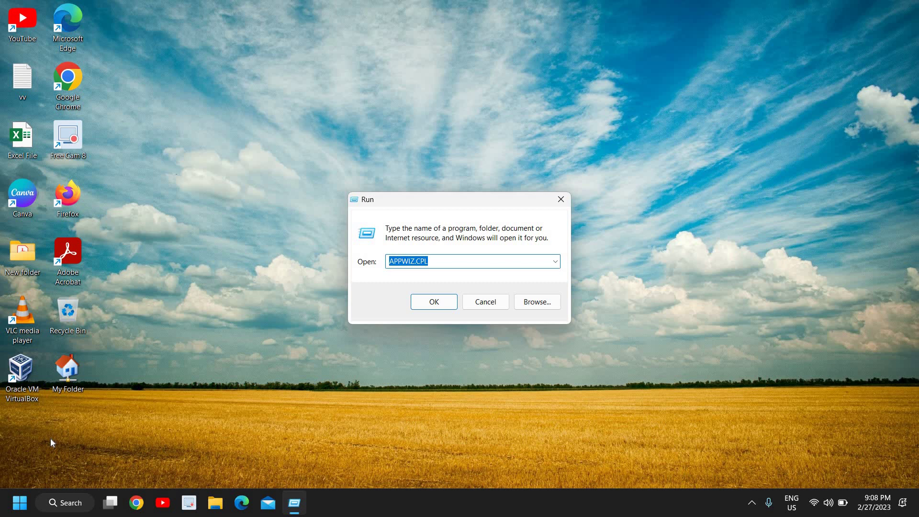
text(%)
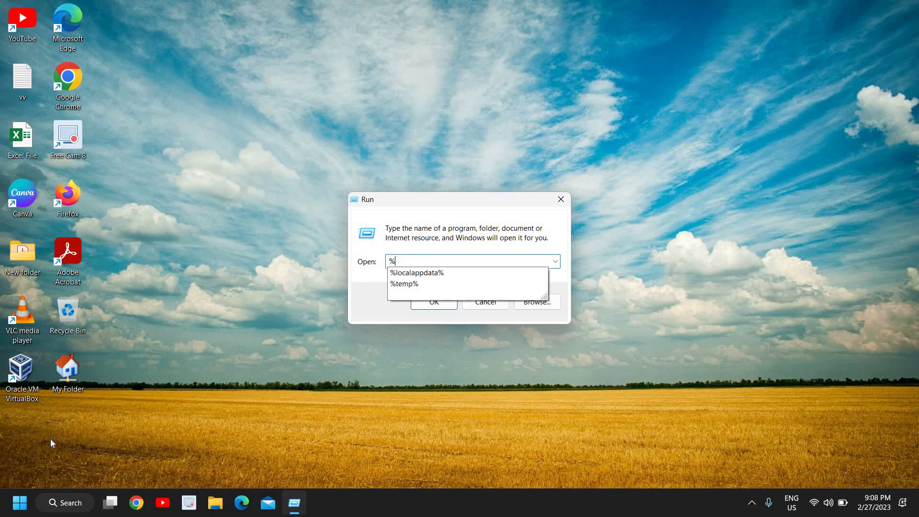
click(412, 272)
click(456, 262)
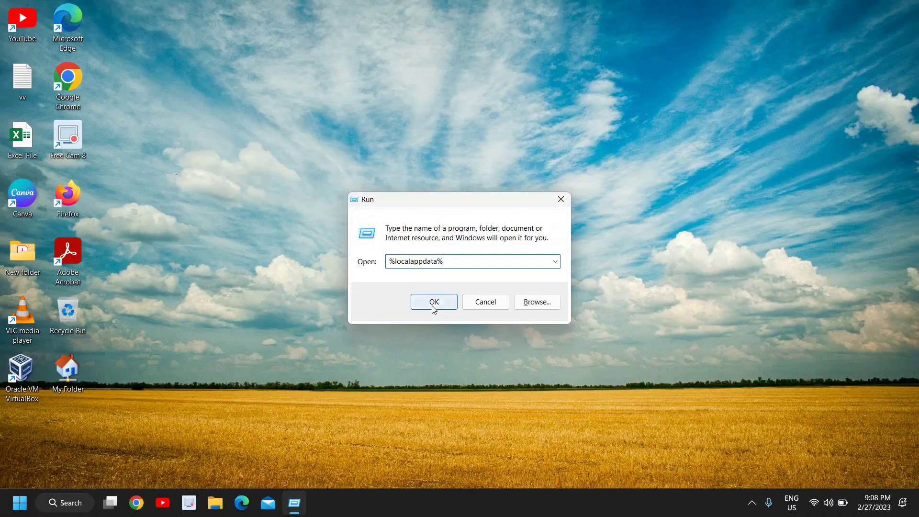
click(421, 341)
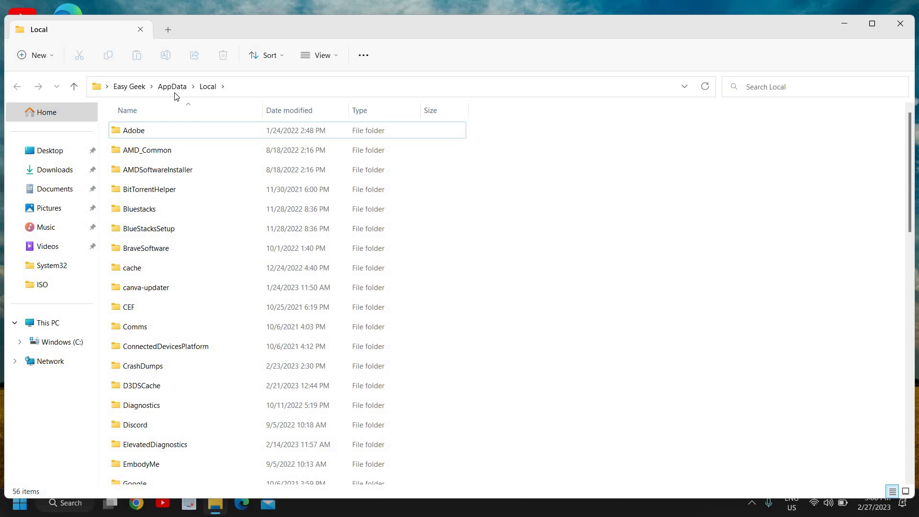
Step: Inspect AppData Local folders such as BraveSoftware and Krisp, then close File Explorer
click(141, 255)
scroll(172, 395, down, 3)
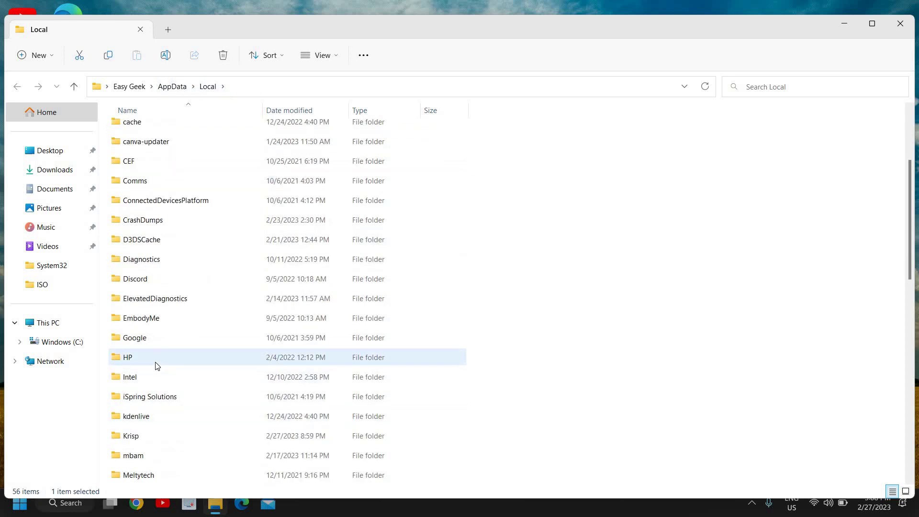
scroll(157, 366, down, 3)
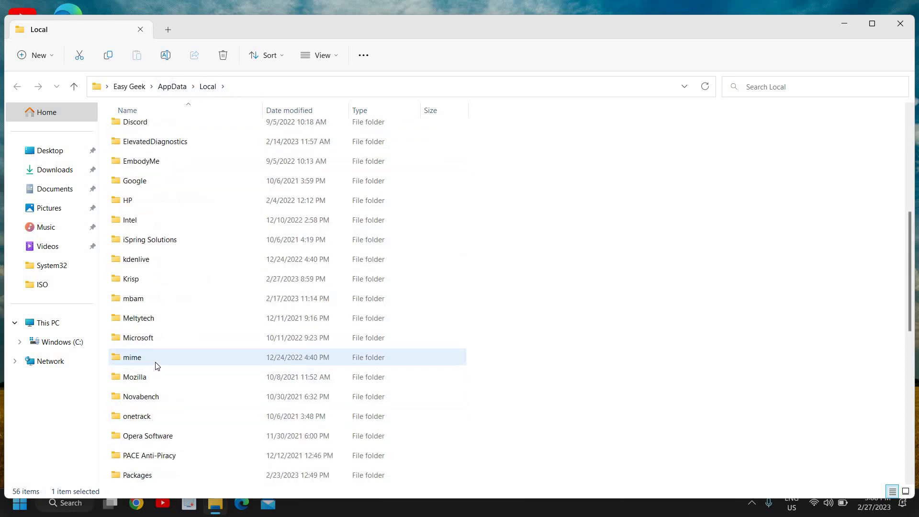
click(139, 281)
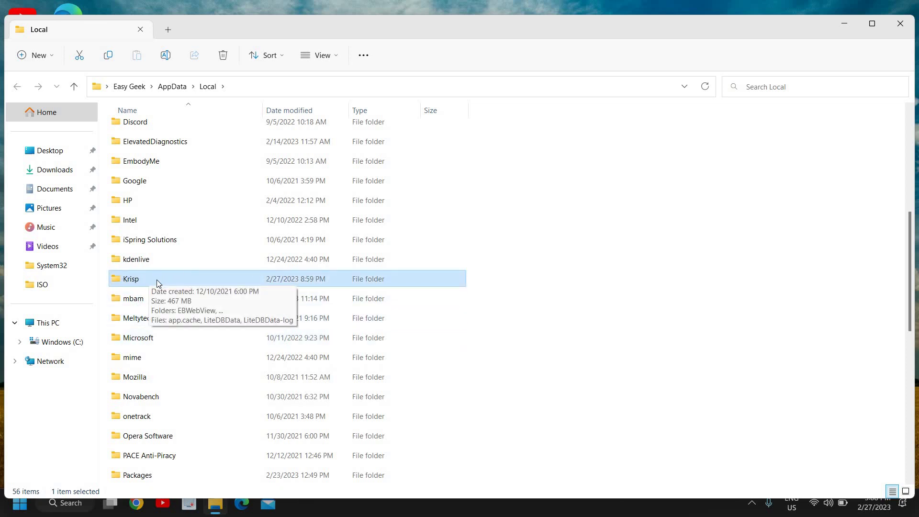
right_click(157, 283)
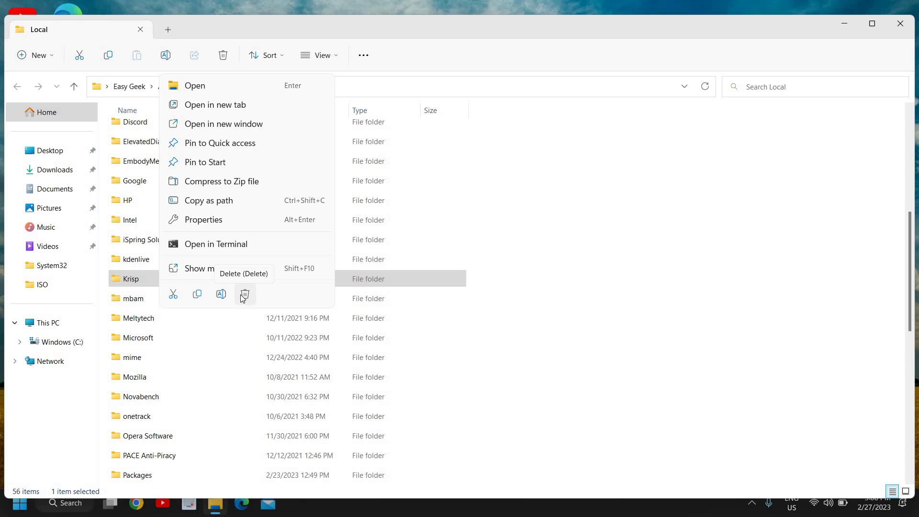
click(136, 275)
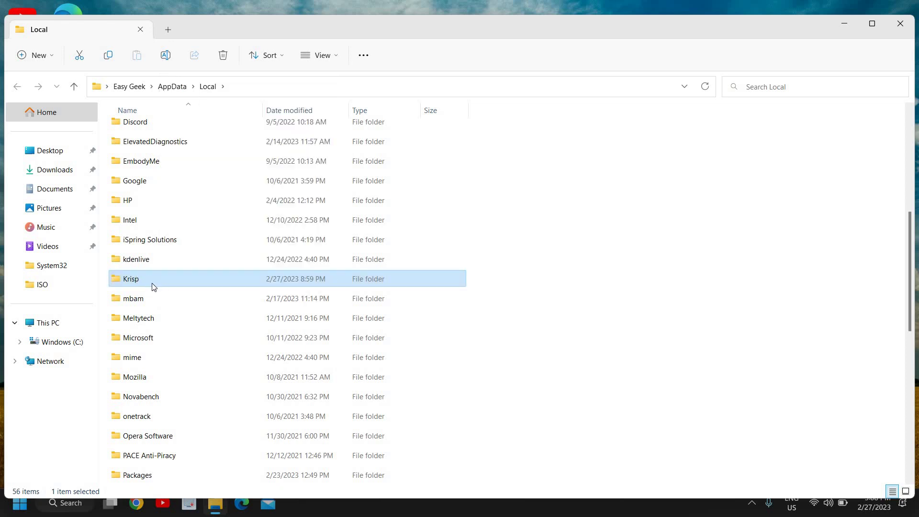
mouse_move(152, 286)
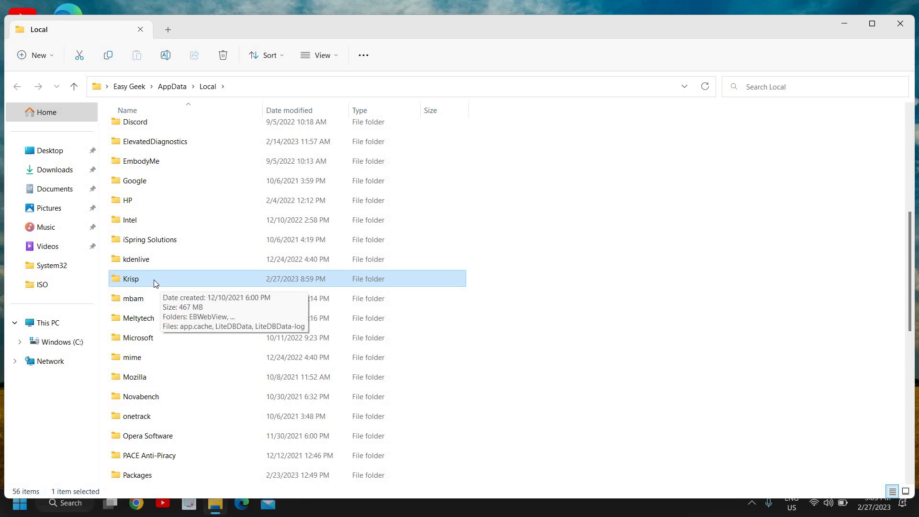
click(901, 25)
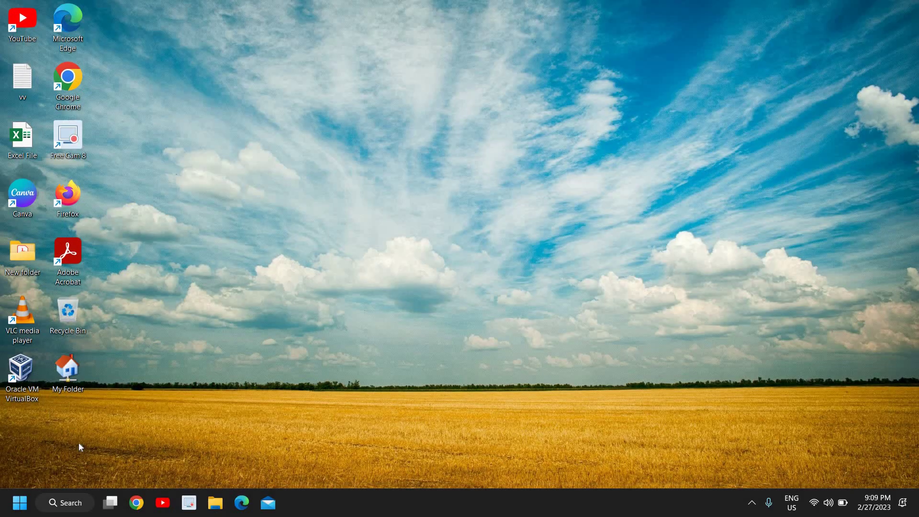
Step: Search for cmd and launch Command Prompt as administrator
click(71, 507)
text(cmd)
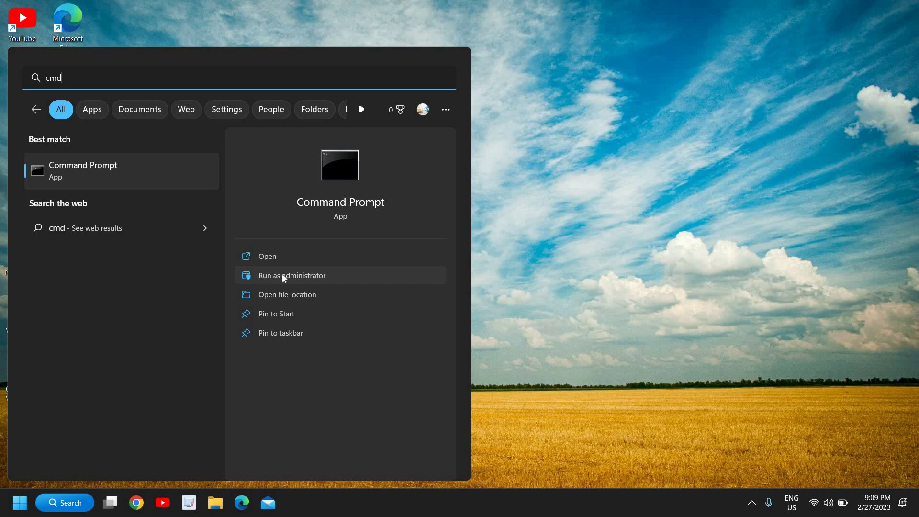
click(298, 272)
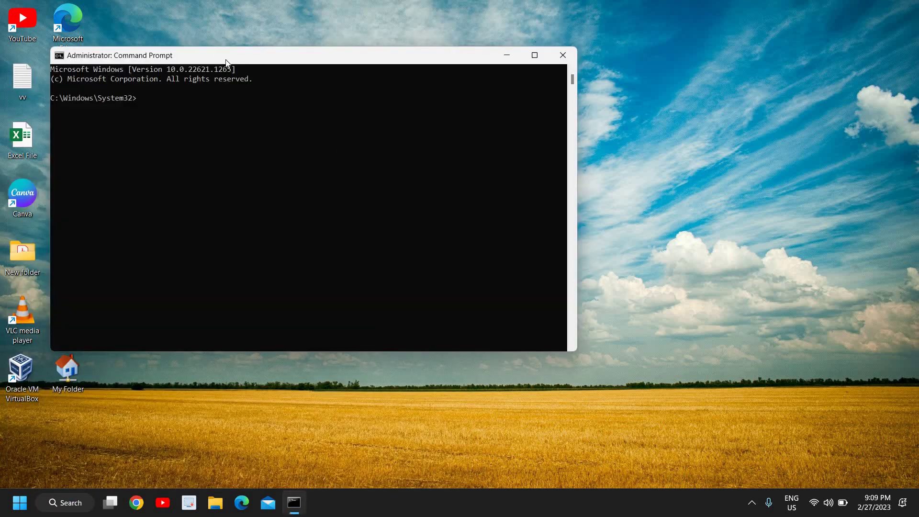
Step: Center the console window and run ipconfig /release
drag(229, 59, 395, 139)
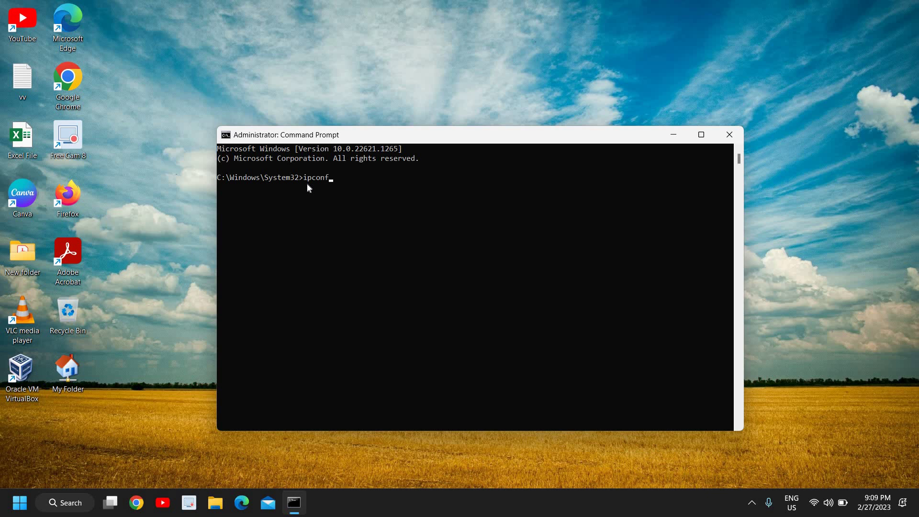
text(ig /release)
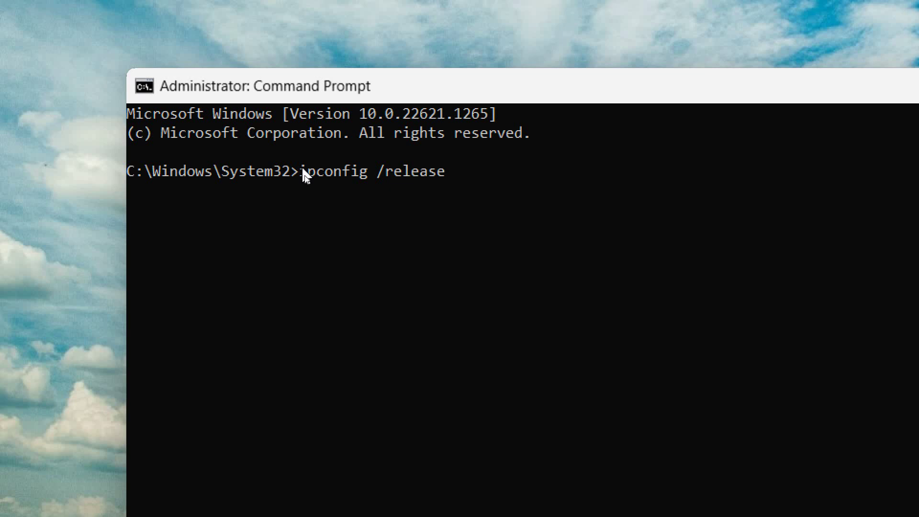
key(Return)
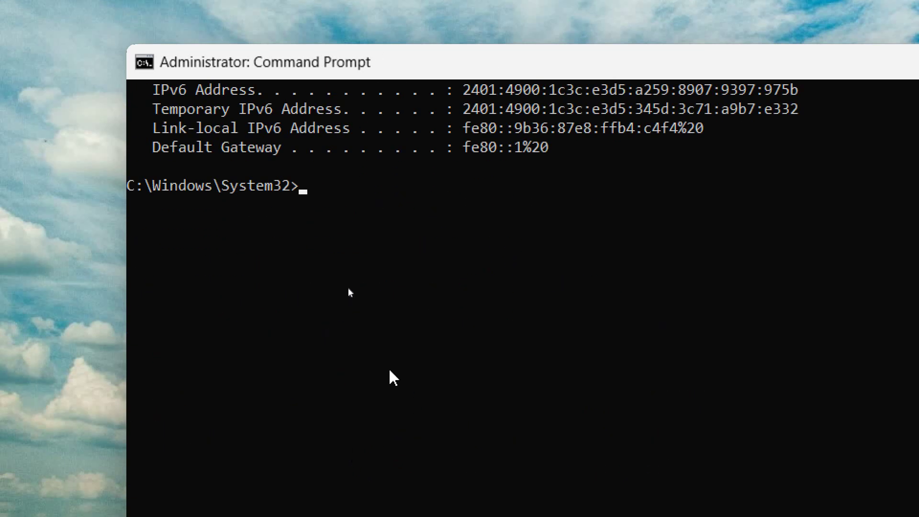
Step: Run ipconfig /renew so the WiFi adapter regains IPv4 address 192.168.1.8
key(Up)
key(BackSpace)
key(BackSpace)
key(BackSpace)
key(BackSpace)
key(BackSpace)
key(BackSpace)
key(BackSpace)
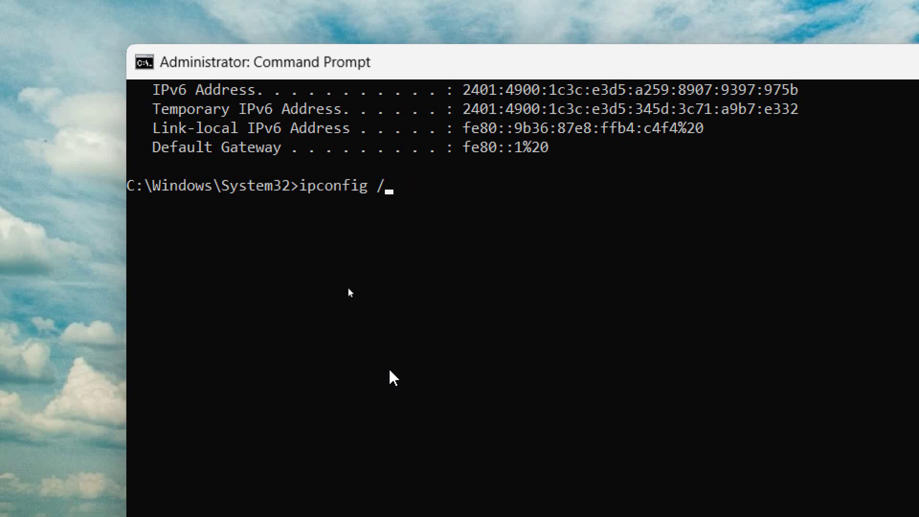
text(renew)
key(Return)
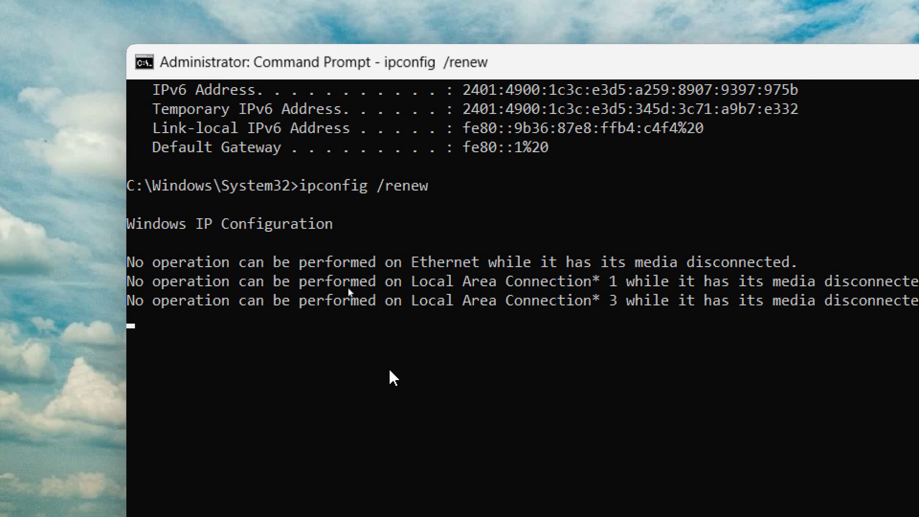
scroll(391, 373, down, 3)
scroll(391, 373, up, 1)
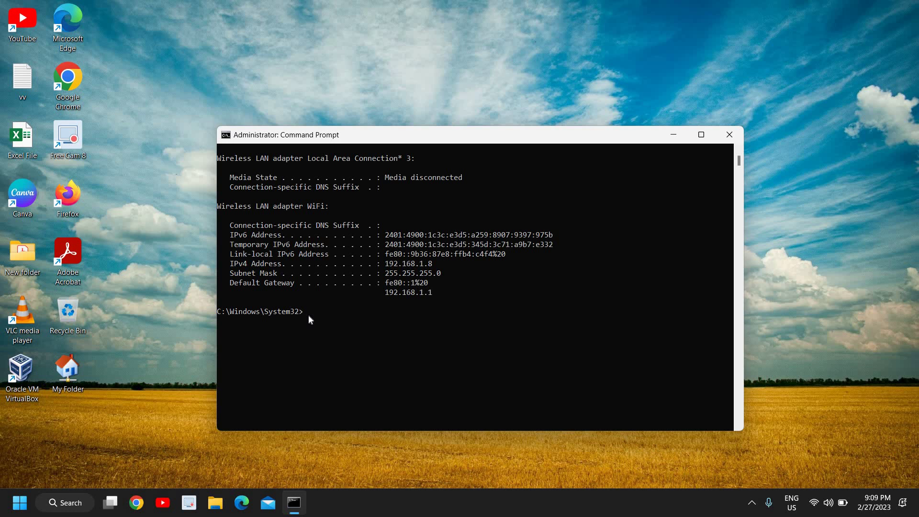
Step: Flush the DNS resolver cache with ipconfig /flushdns, then close Command Prompt
text(ipconfif)
key(BackSpace)
text(g /flushdns)
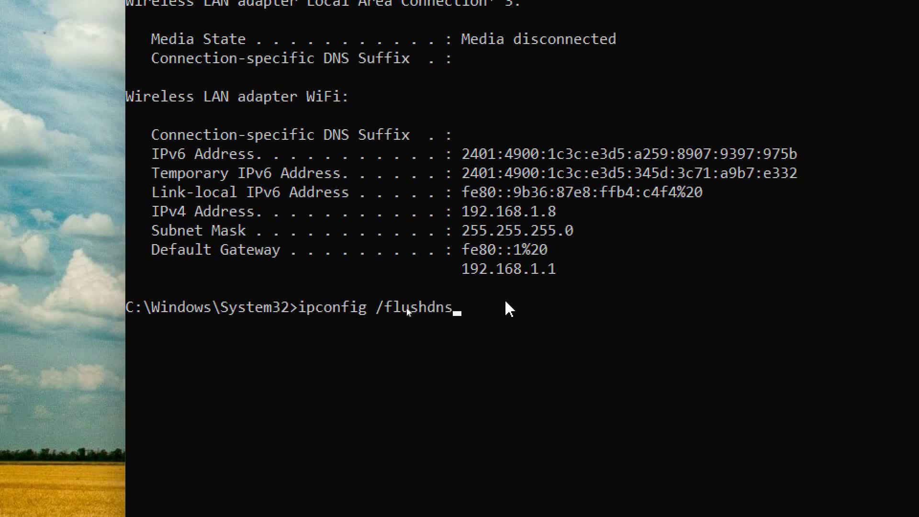
key(Return)
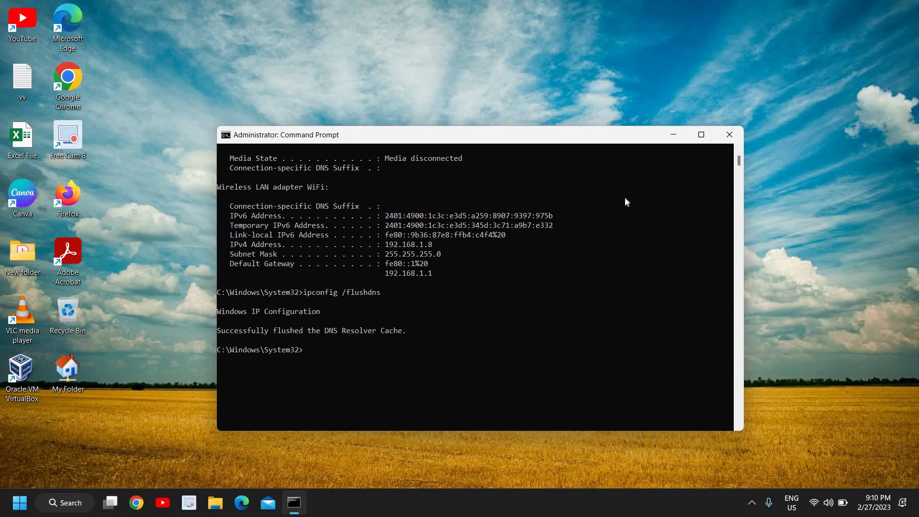
click(730, 135)
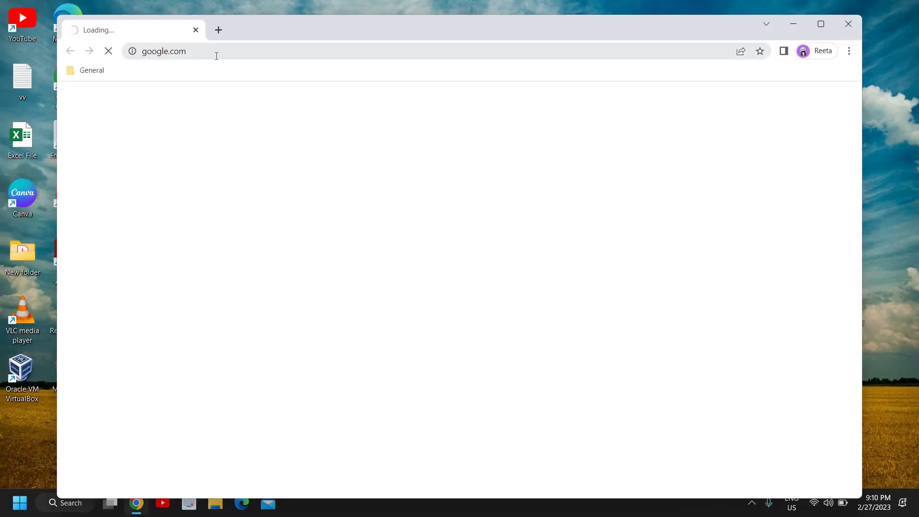
Step: Go to roblox.com in Chrome, open the Log In page, then minimize the browser
click(217, 55)
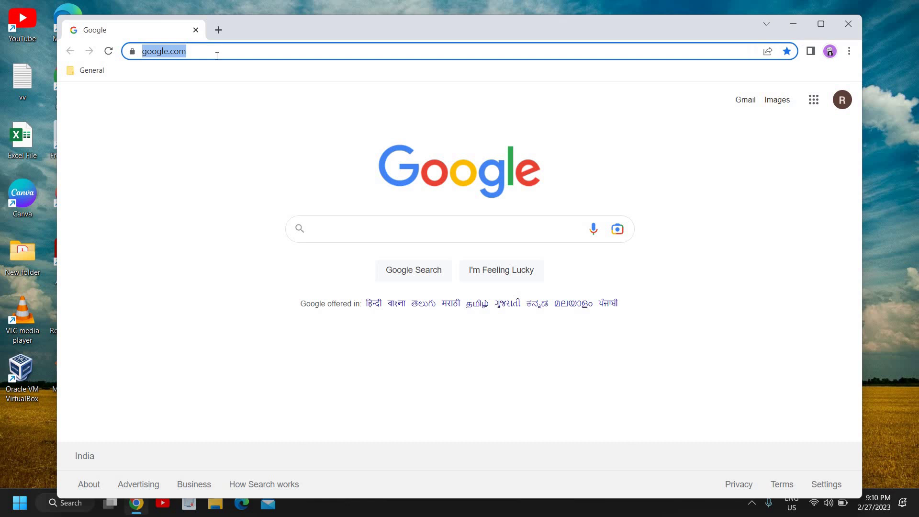
text(rob)
key(Return)
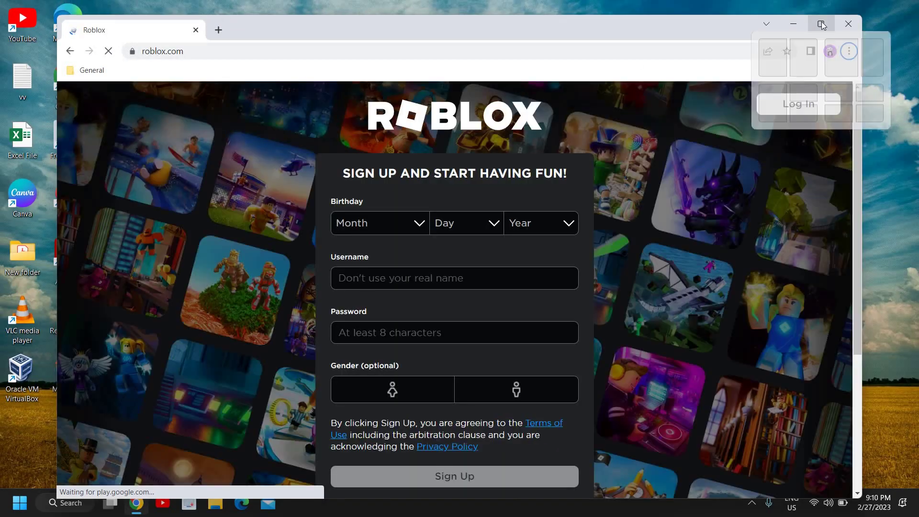
click(823, 23)
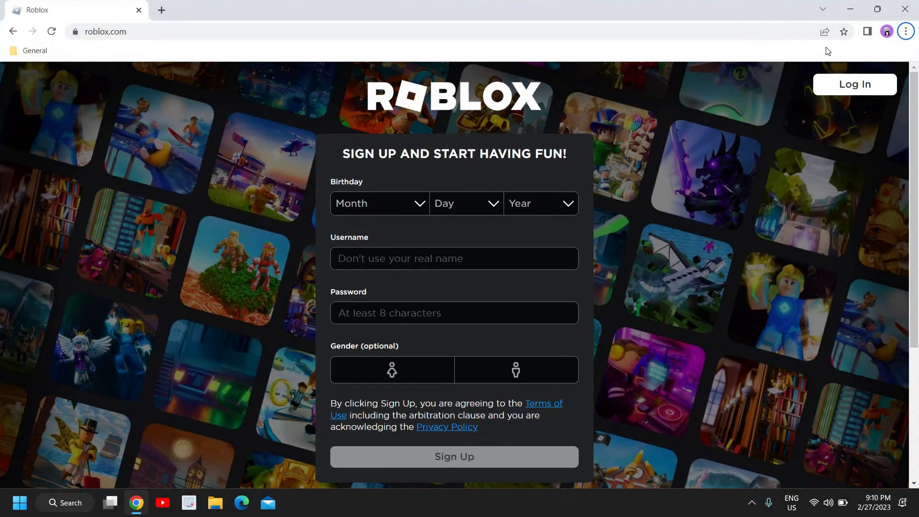
click(855, 85)
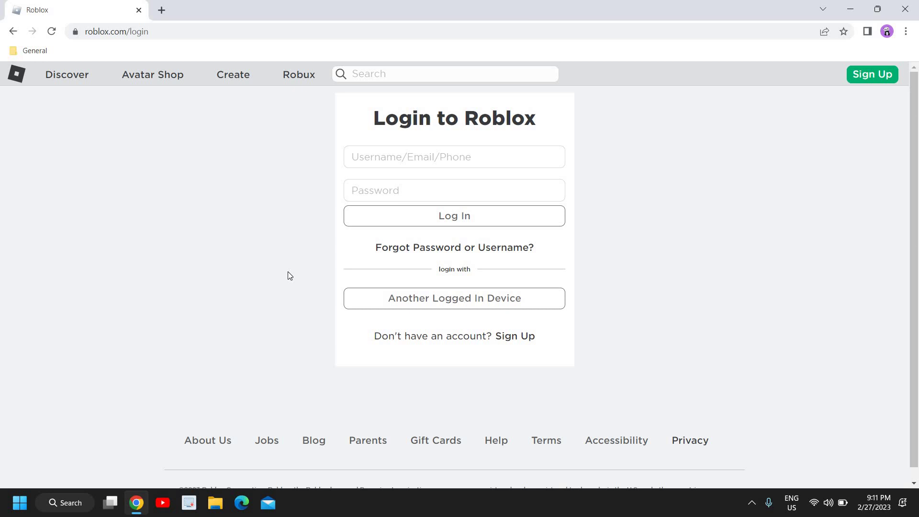
click(849, 10)
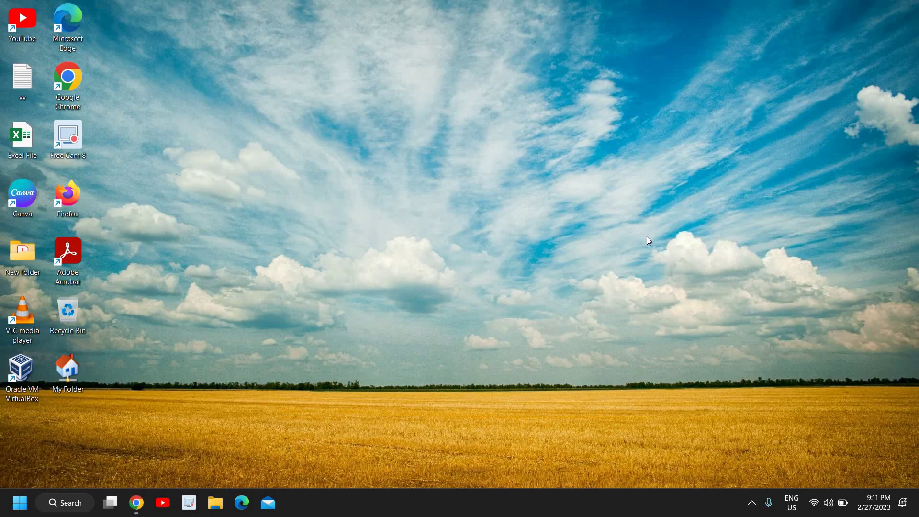